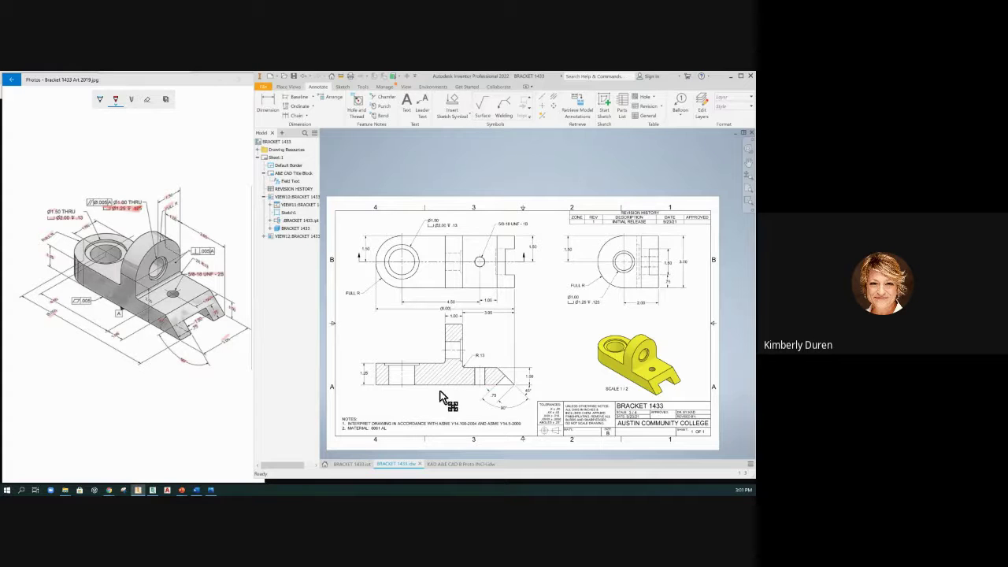
Step: Add the prefix 2X to the R.13 fillet radius dimension in the section view
double_click(482, 360)
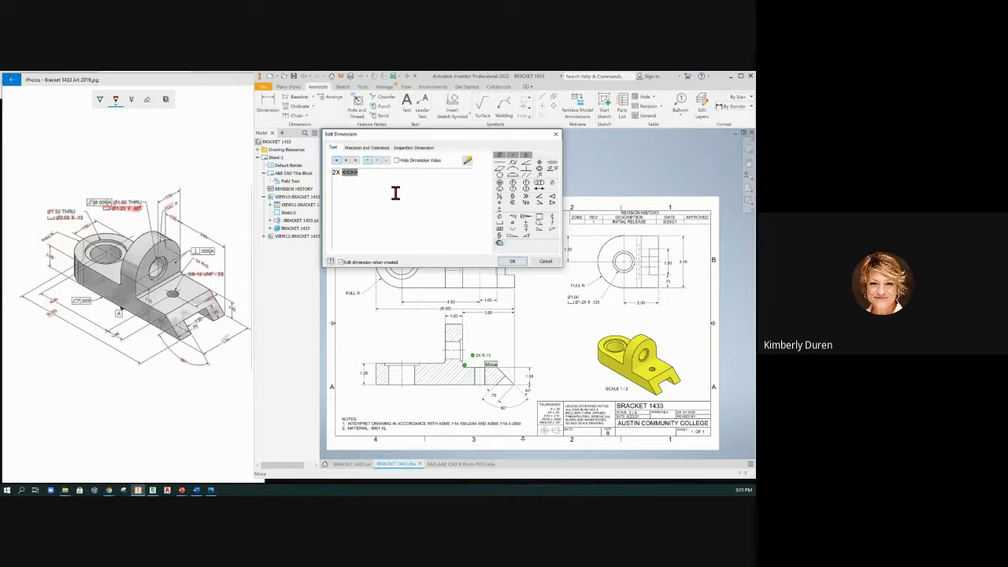
left_click(510, 264)
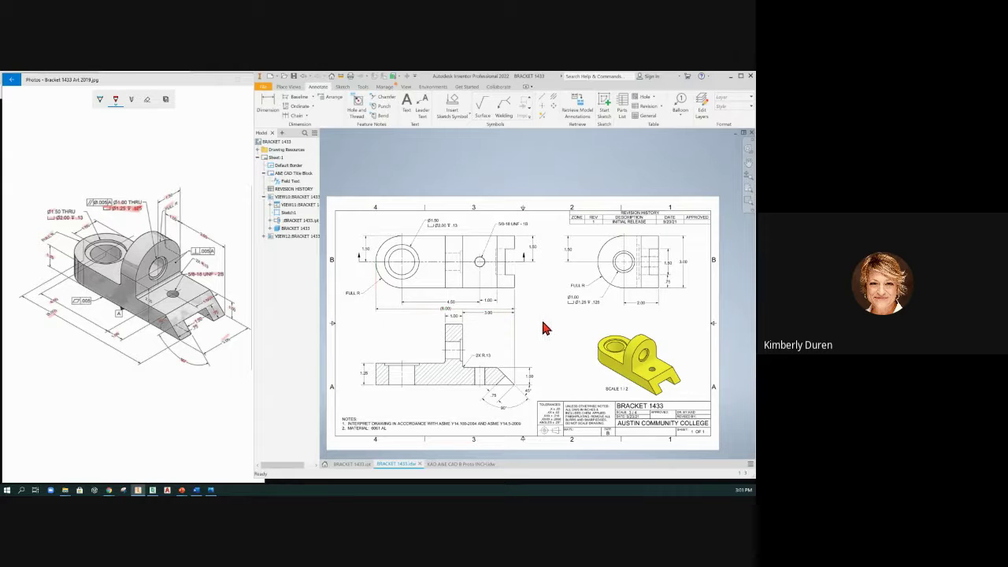
Step: Arrange the linear and angular dimensions of the top, section and side views together with the Arrange Dimensions command
mouse_move(538, 320)
left_mouse_down()
mouse_move(453, 298)
mouse_move(418, 296)
mouse_move(420, 305)
left_mouse_up()
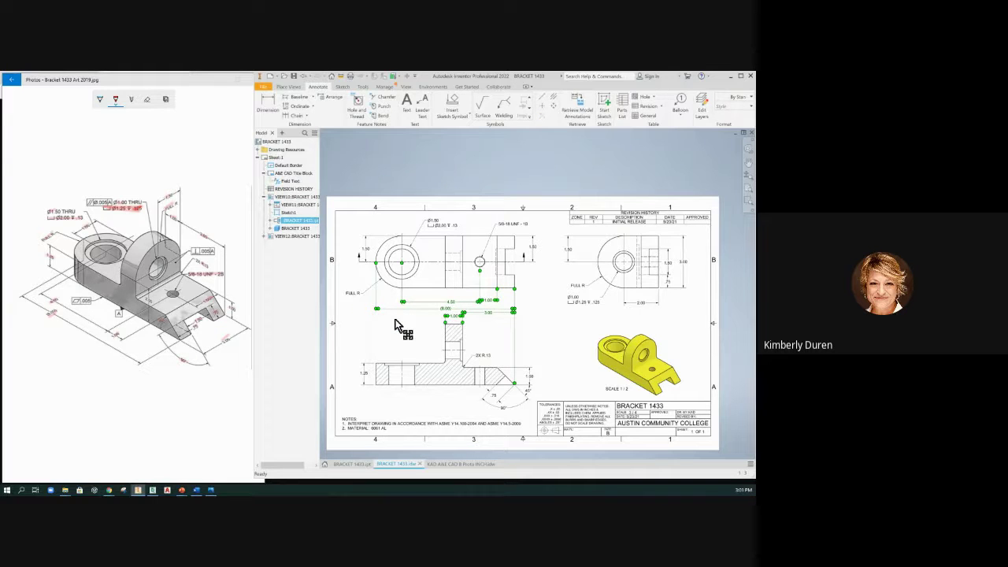
key("Escape")
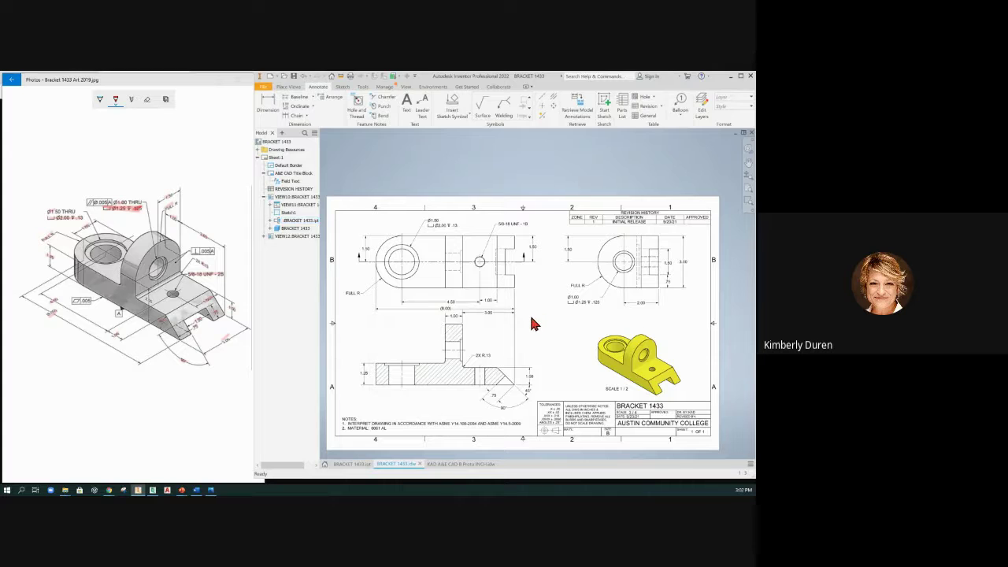
left_click(530, 381)
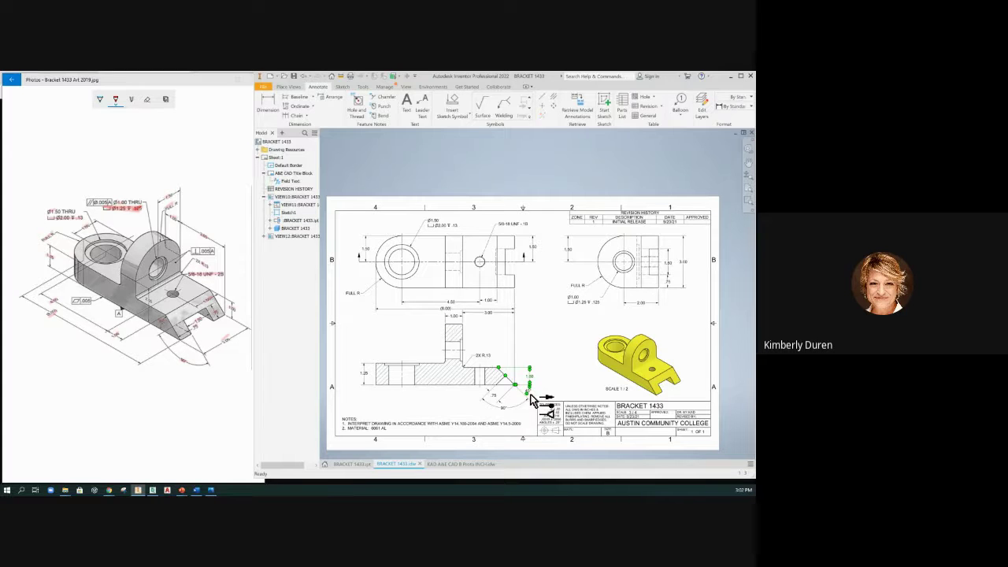
left_click(512, 407, "ctrl")
left_click(494, 397, "ctrl")
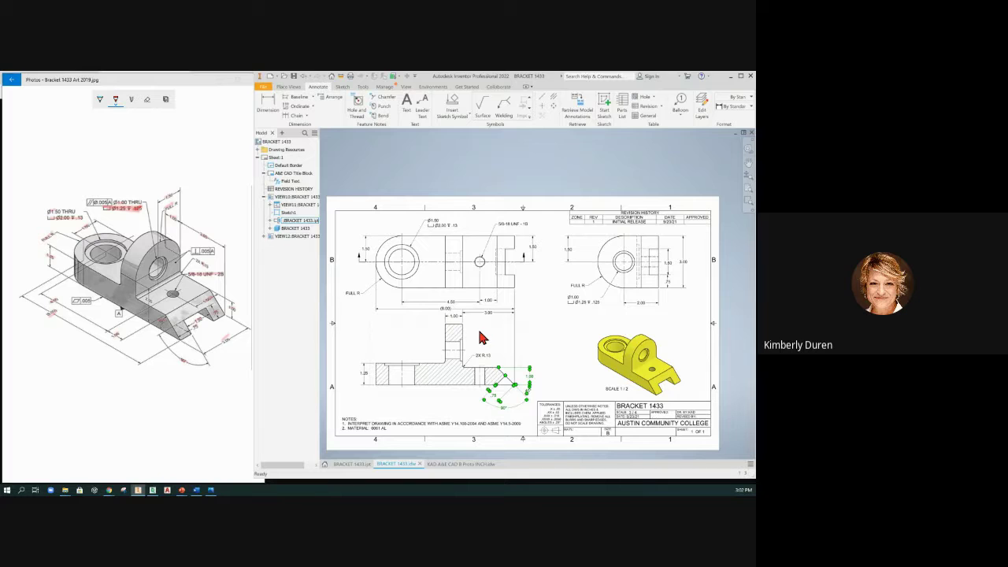
left_click(456, 315, "ctrl")
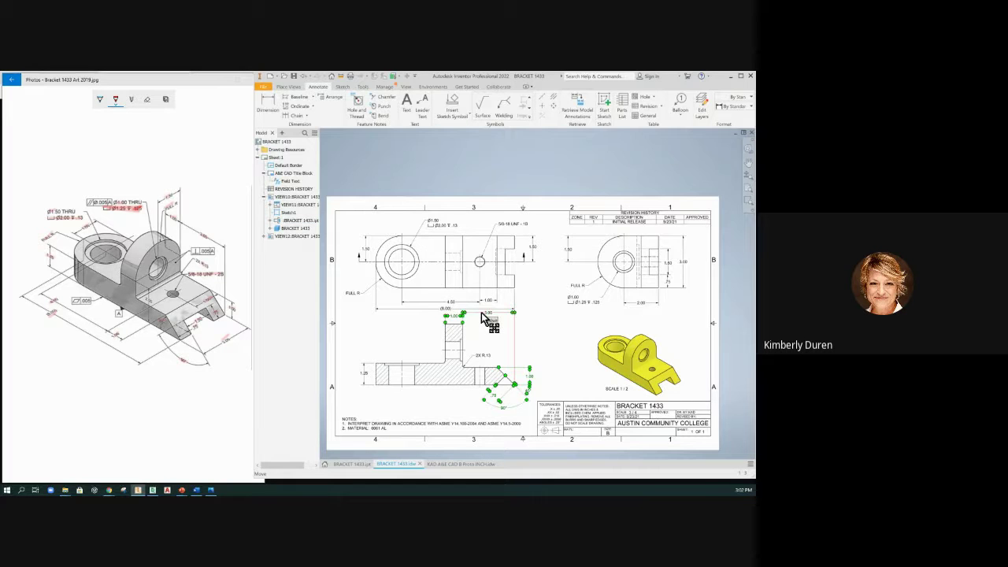
left_click(364, 377, "ctrl")
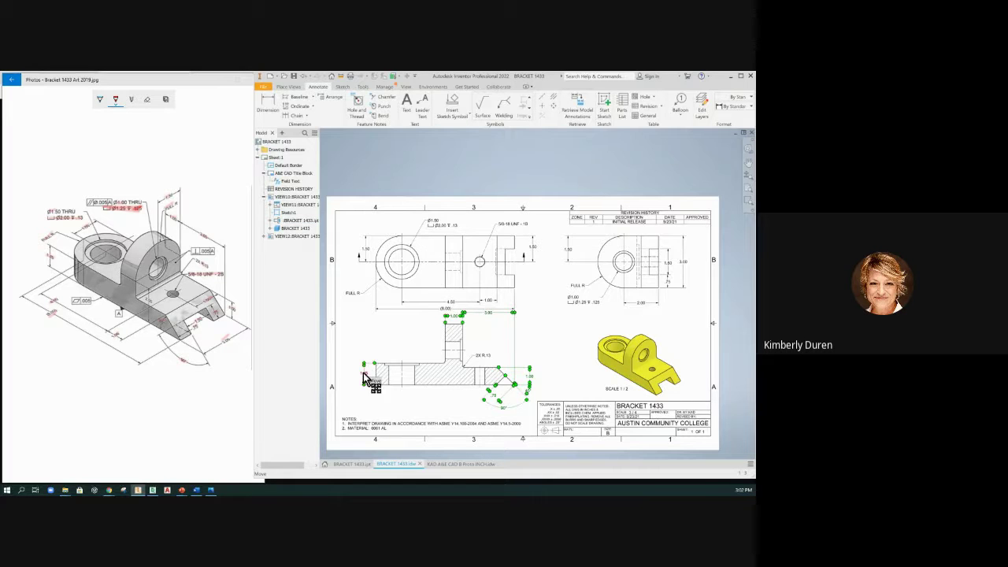
left_click(433, 302, "ctrl")
left_click(493, 300, "ctrl")
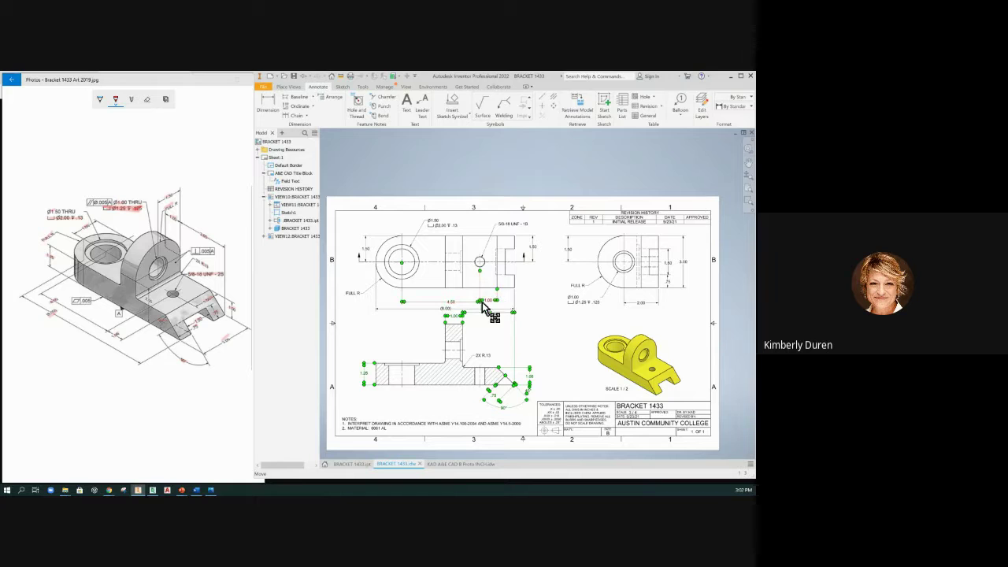
left_click(445, 308, "ctrl")
left_click(373, 252, "ctrl")
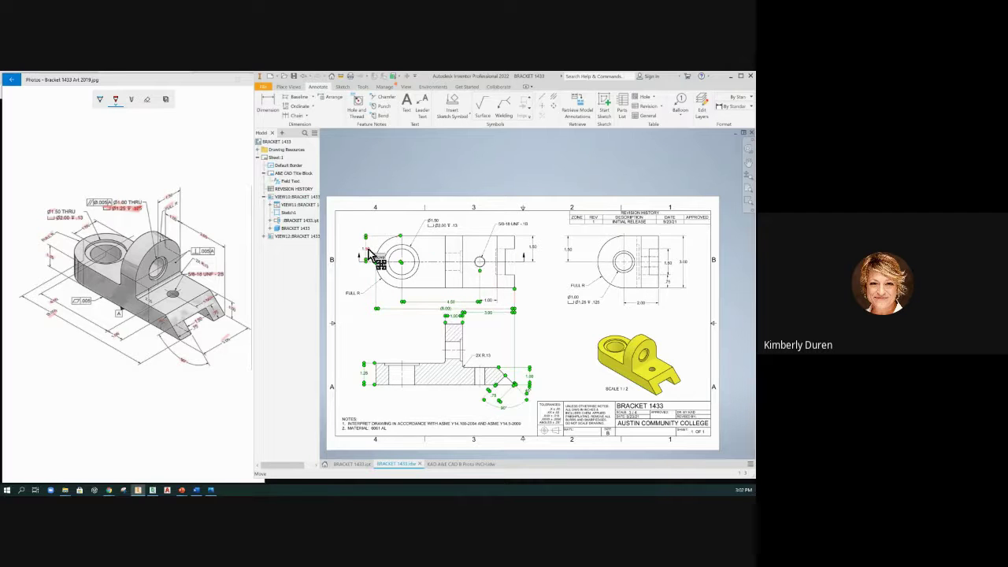
left_click(533, 250, "ctrl")
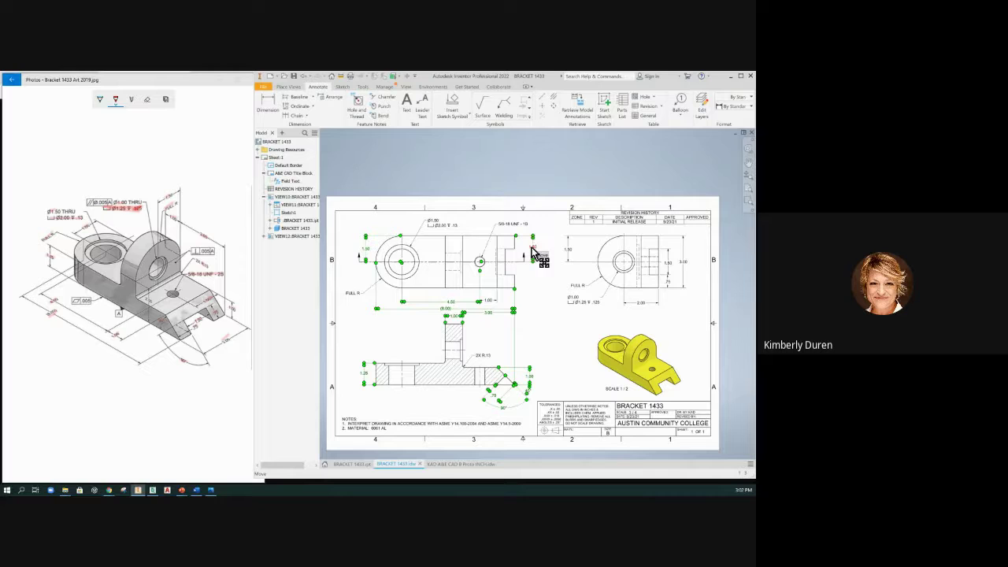
left_click(571, 252, "ctrl")
left_click(645, 305, "ctrl")
left_click(672, 287, "ctrl")
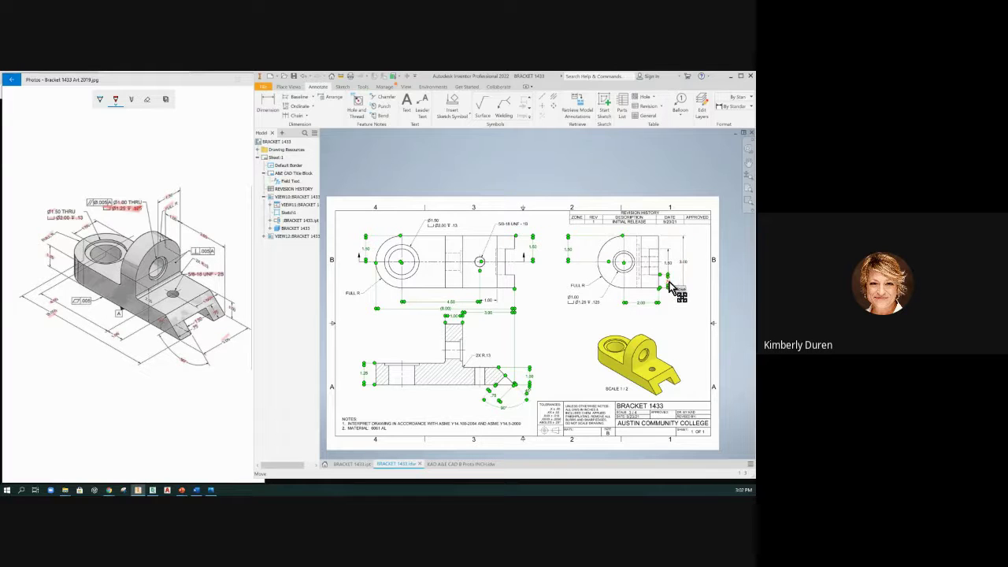
left_click(683, 266, "ctrl")
left_click(328, 101)
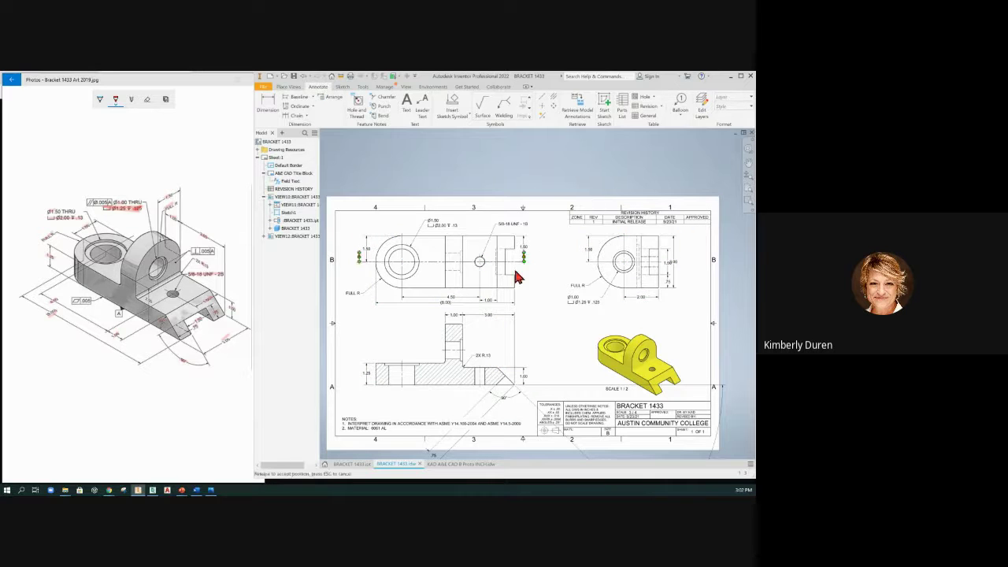
Step: Align the top view's 1.00 hole-to-slot dimension with the 4.50 dimension and flip its arrowheads outside the extension lines
scroll(490, 303, "up", 5)
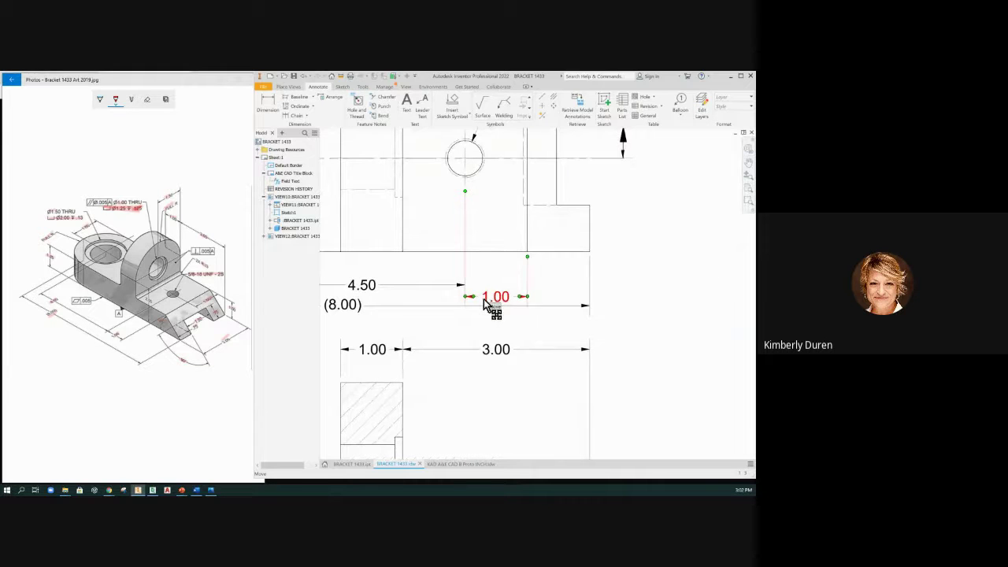
left_click(486, 298)
left_click_drag(489, 303, 496, 290)
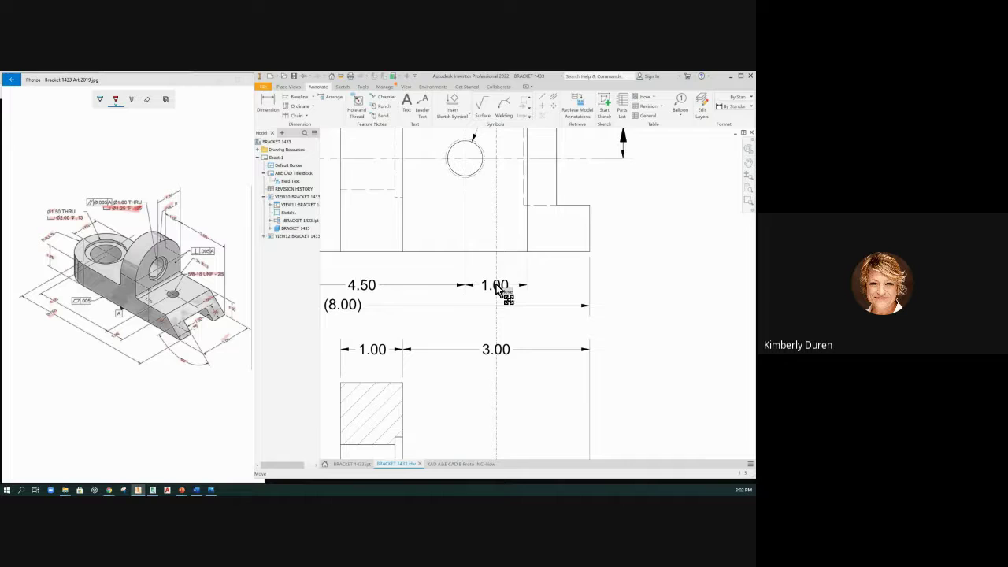
left_click(496, 290)
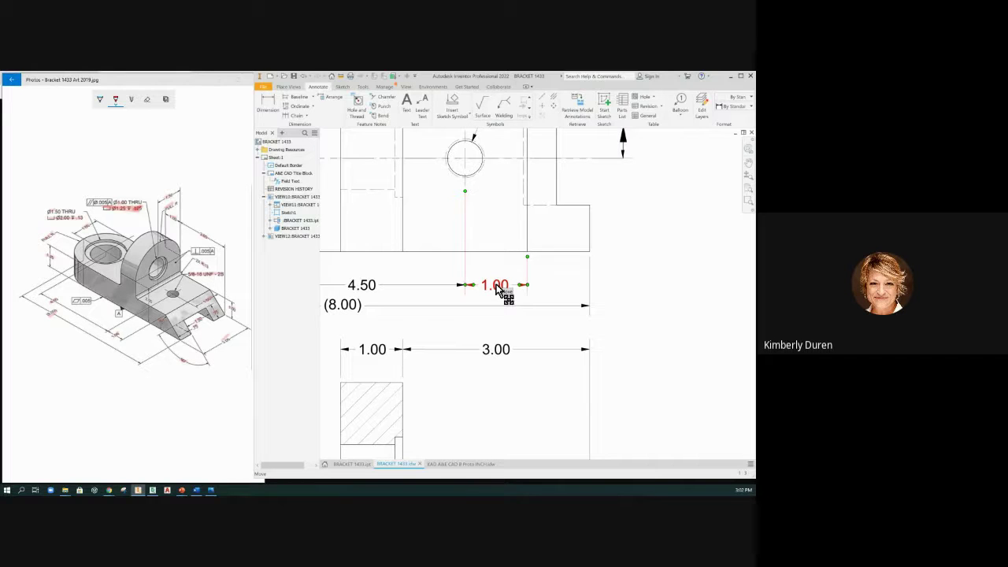
right_click(496, 290)
mouse_move(514, 313)
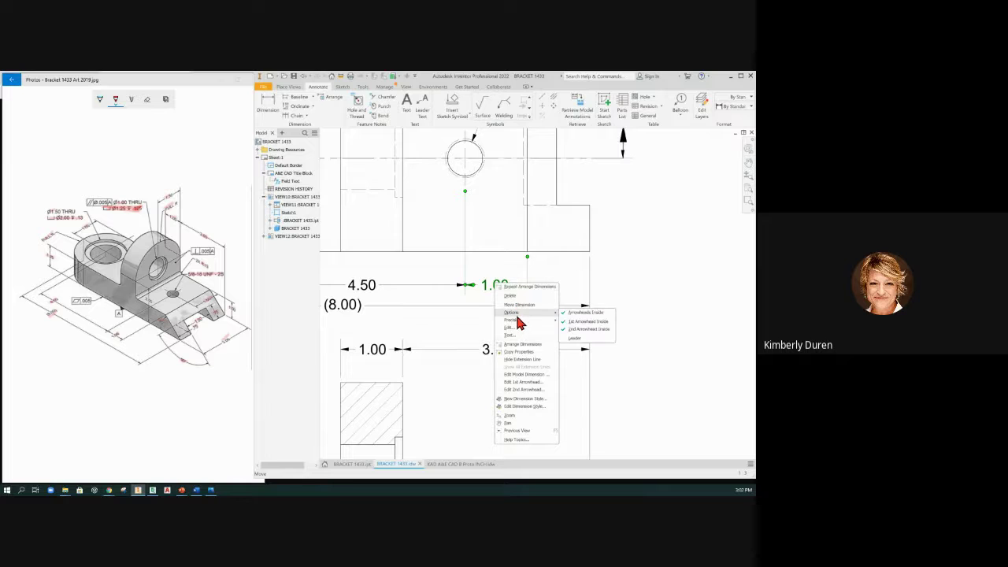
left_click(583, 321)
left_click(658, 283)
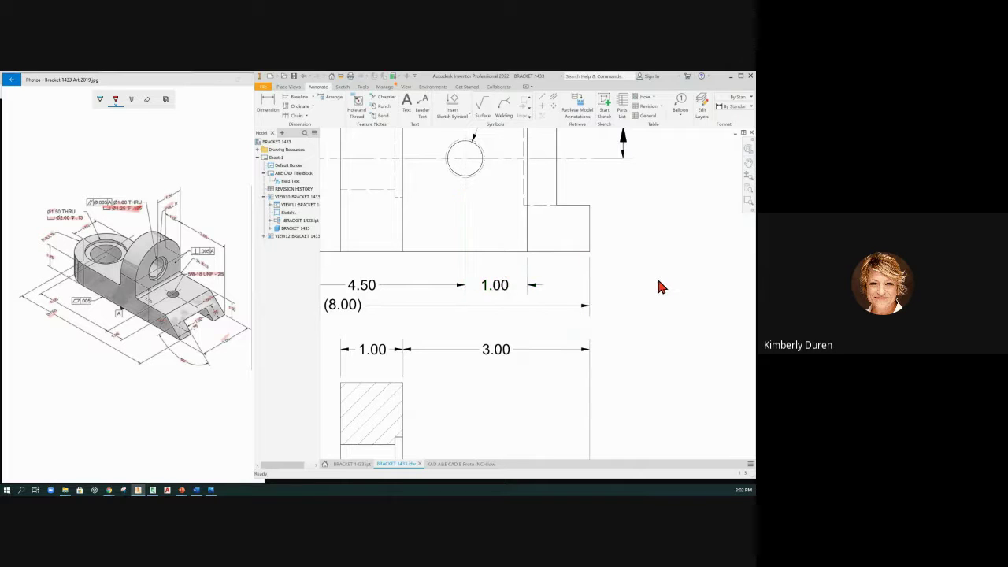
Step: Flip the arrowheads of the 1.00 lug thickness dimension in the section view to the outside
scroll(650, 281, "up", 5)
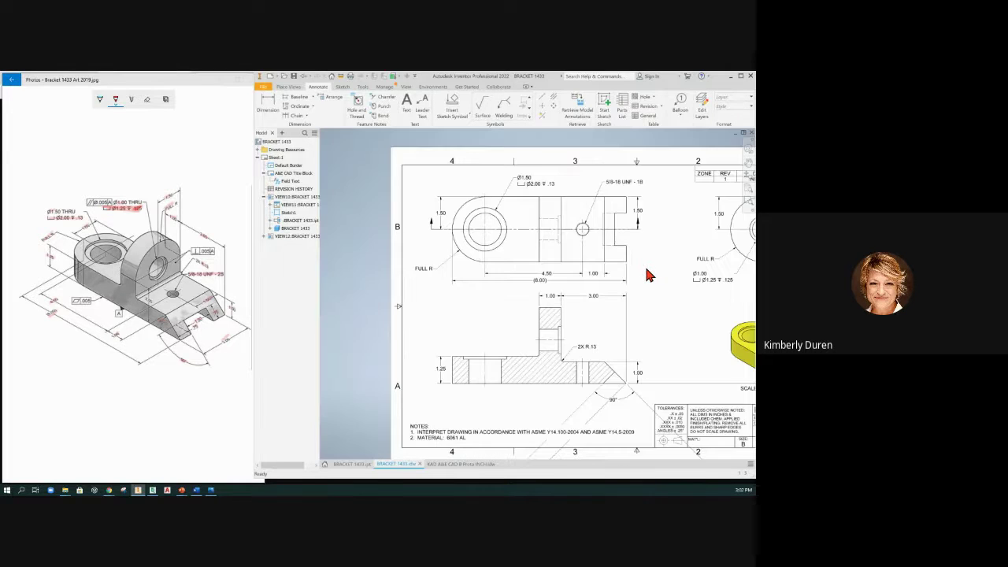
right_click(553, 303)
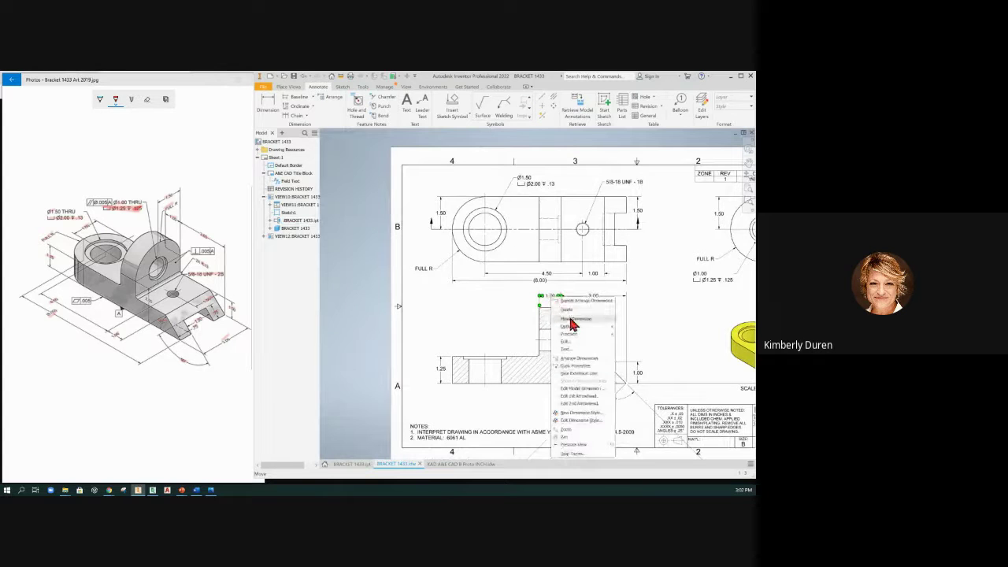
mouse_move(572, 327)
left_click(622, 335)
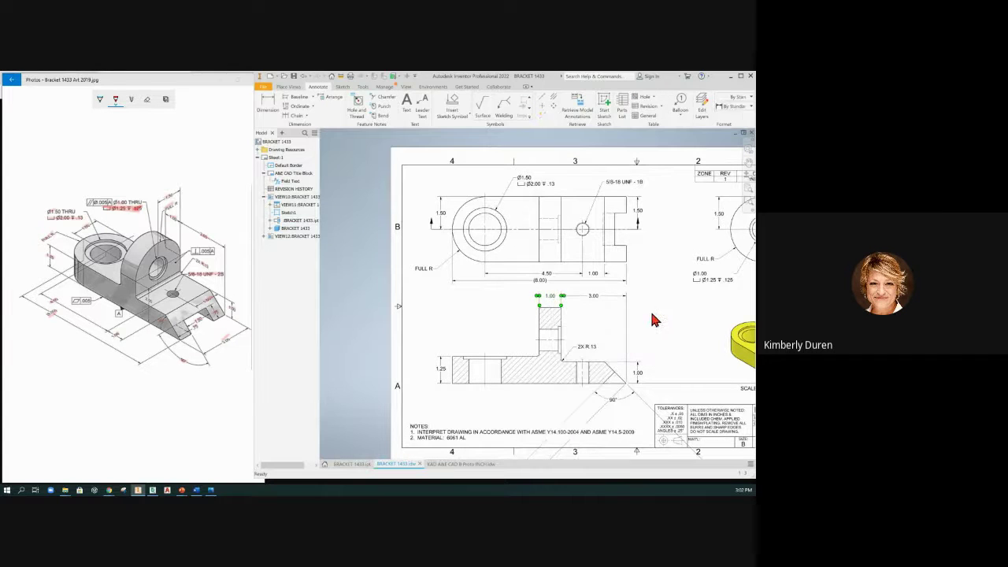
key("Escape")
Step: Bring the 45° angular dimension close to the section view's slanted corner and move the 1.00 height dimension outward in line with it
scroll(592, 306, "down", 2)
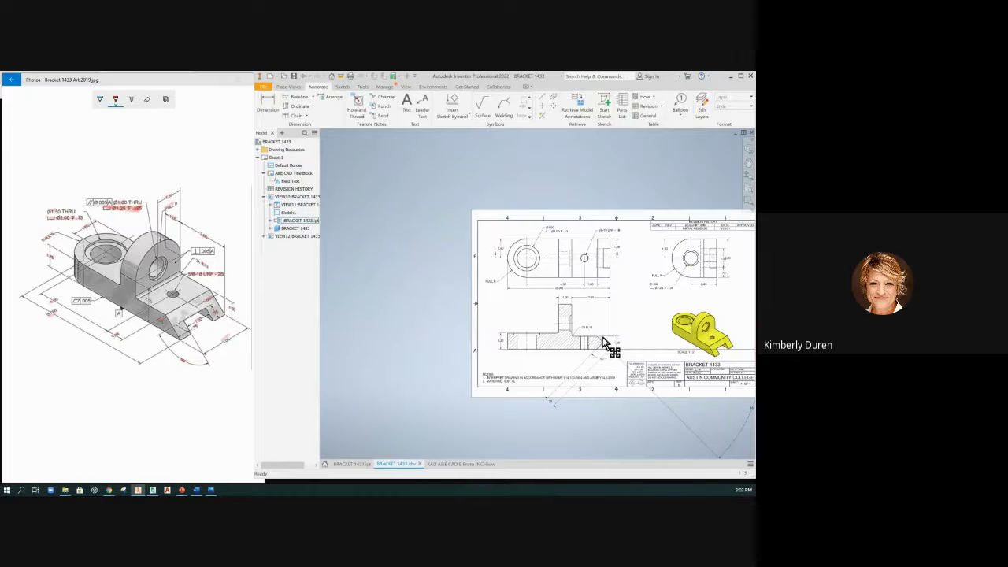
scroll(605, 351, "down", 2)
scroll(603, 353, "up", 2)
scroll(604, 354, "down", 2)
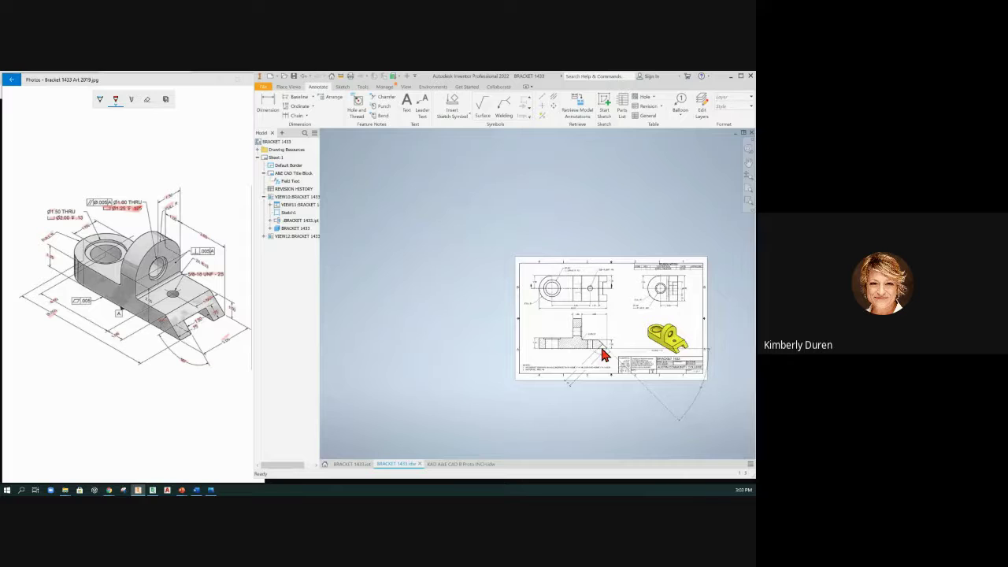
left_click(603, 353)
left_click_drag(701, 388, 640, 364)
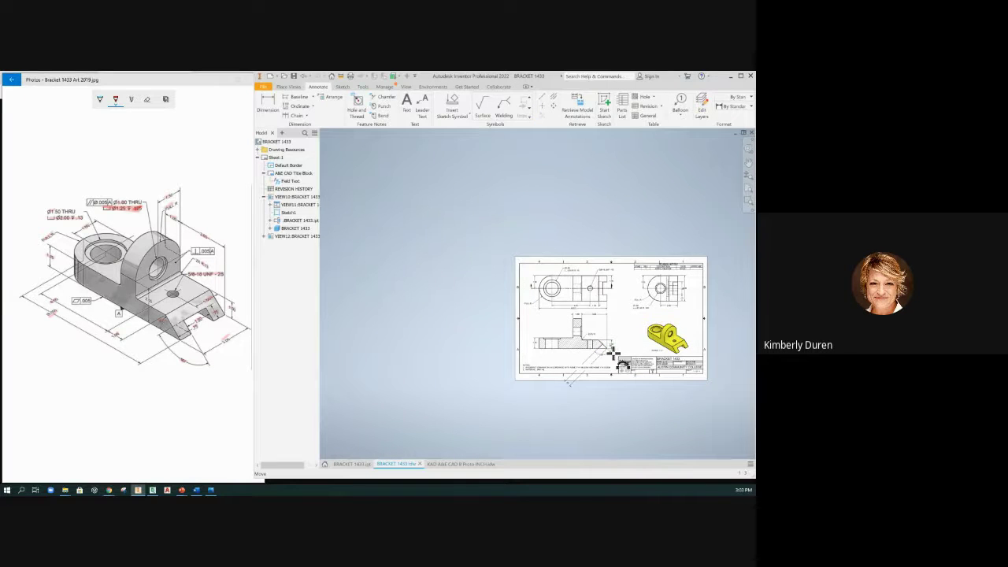
scroll(612, 354, "up", 6)
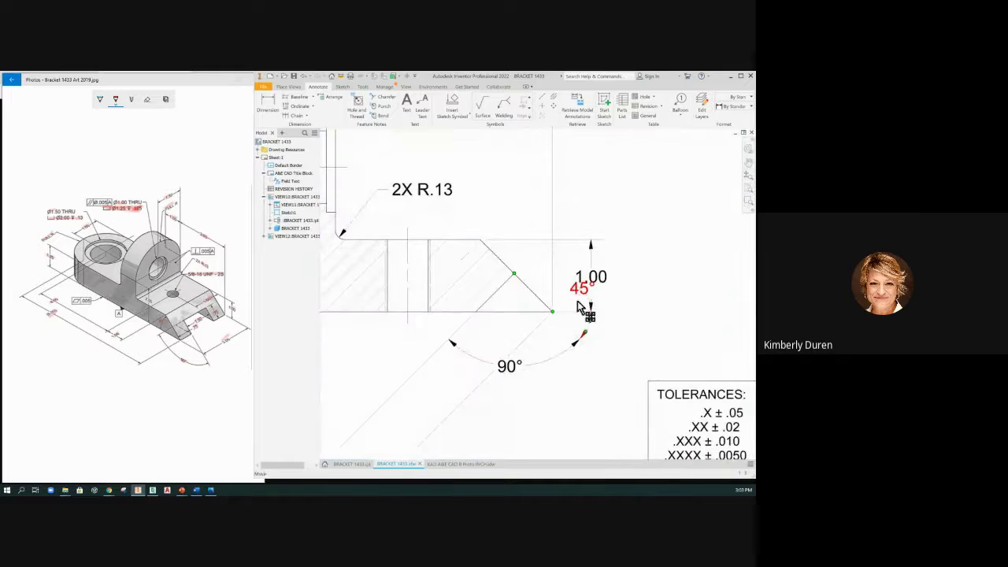
left_click(596, 336)
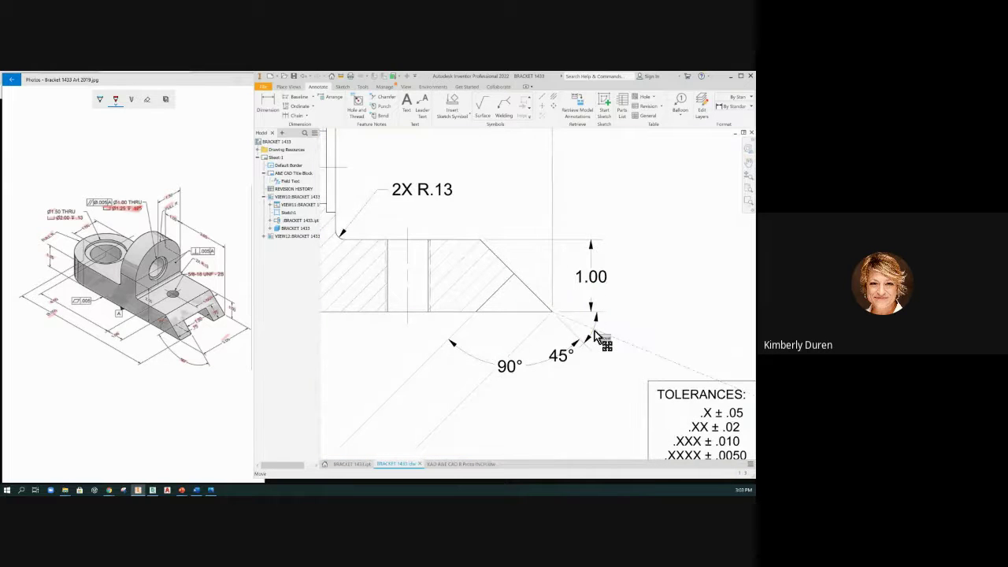
mouse_move(598, 337)
left_mouse_down()
mouse_move(609, 346)
mouse_move(617, 339)
left_mouse_up()
mouse_move(605, 290)
left_mouse_down()
mouse_move(623, 288)
mouse_move(620, 318)
mouse_move(623, 282)
left_mouse_up()
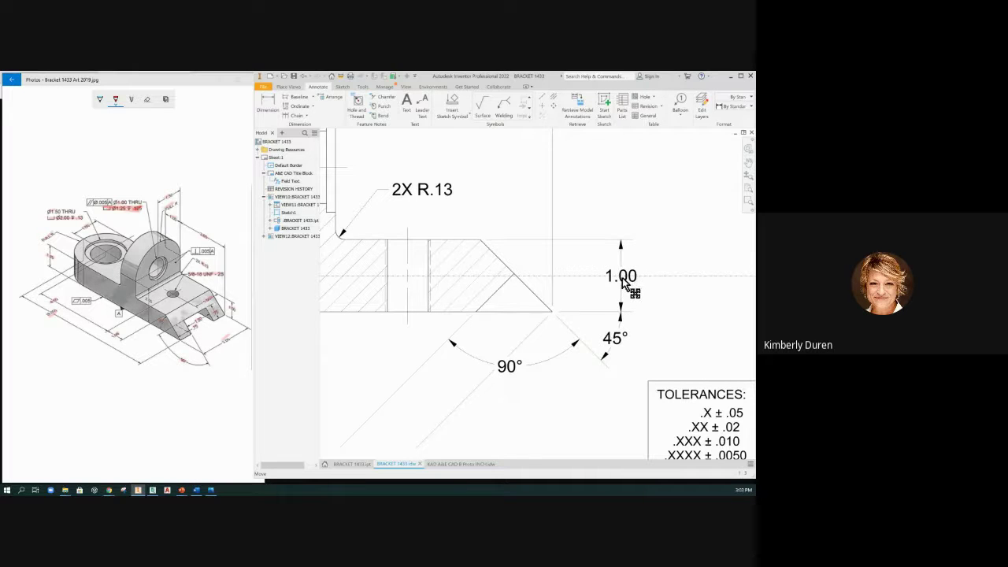
Step: Move the section view's 90° dimension farther out and place the .75 dimension between the part and its arc
scroll(563, 329, "down", 2)
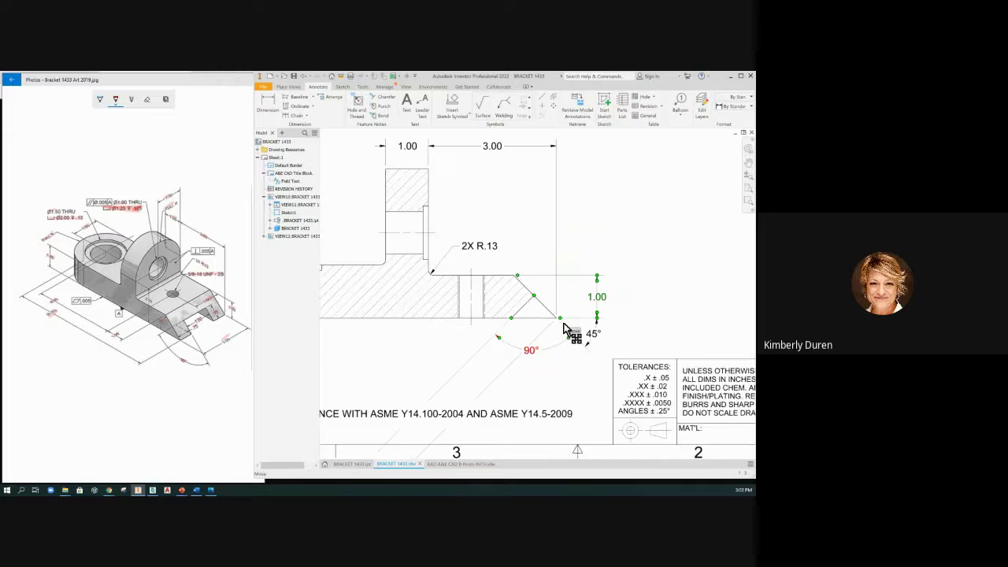
left_click_drag(532, 352, 531, 371)
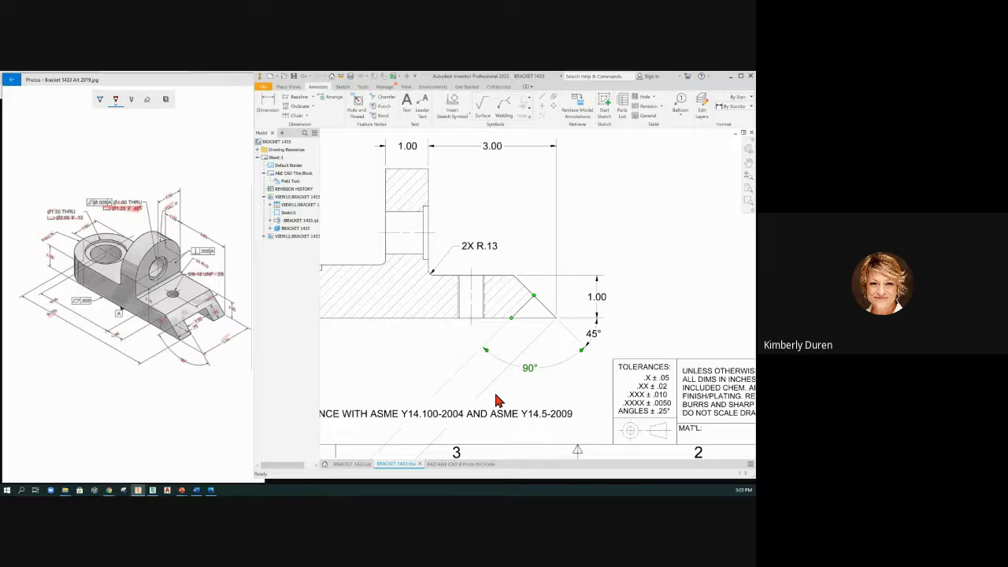
scroll(498, 353, "down", 2)
scroll(497, 353, "down", 3)
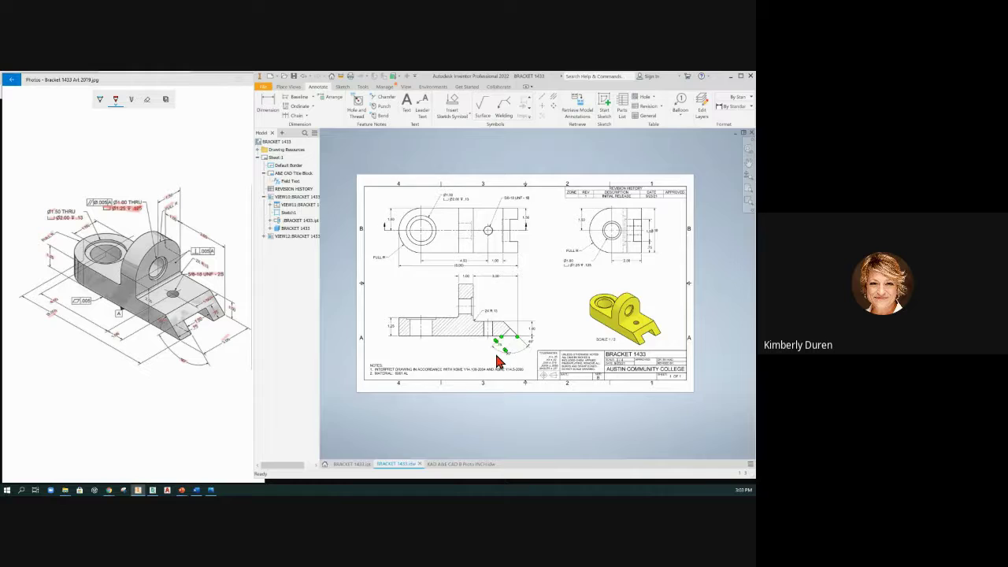
Step: Move the 90° arc clear of the .75 dimension and shift the 45° and 1.00 dimensions slightly farther from the part
scroll(498, 360, "up", 5)
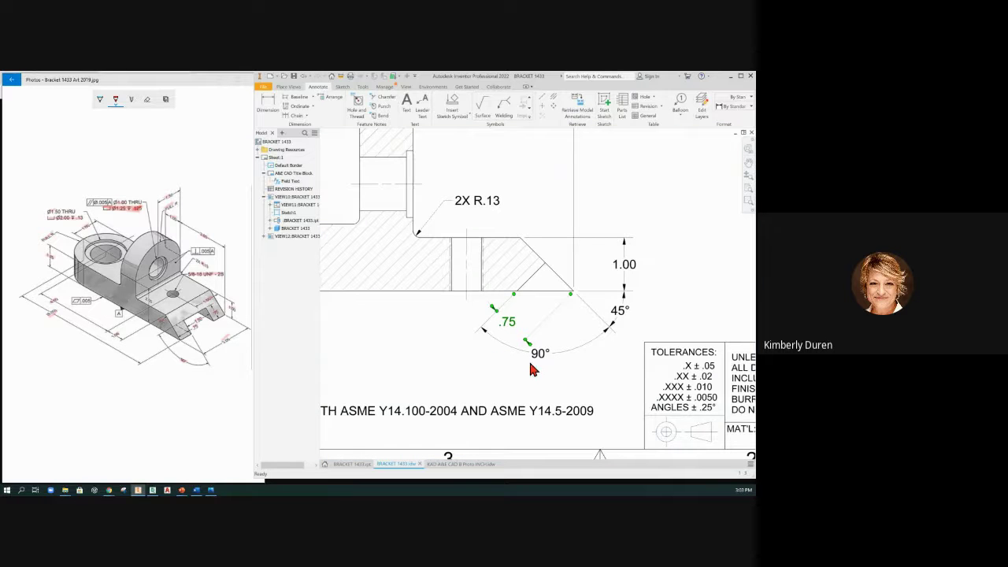
left_click_drag(540, 355, 547, 364)
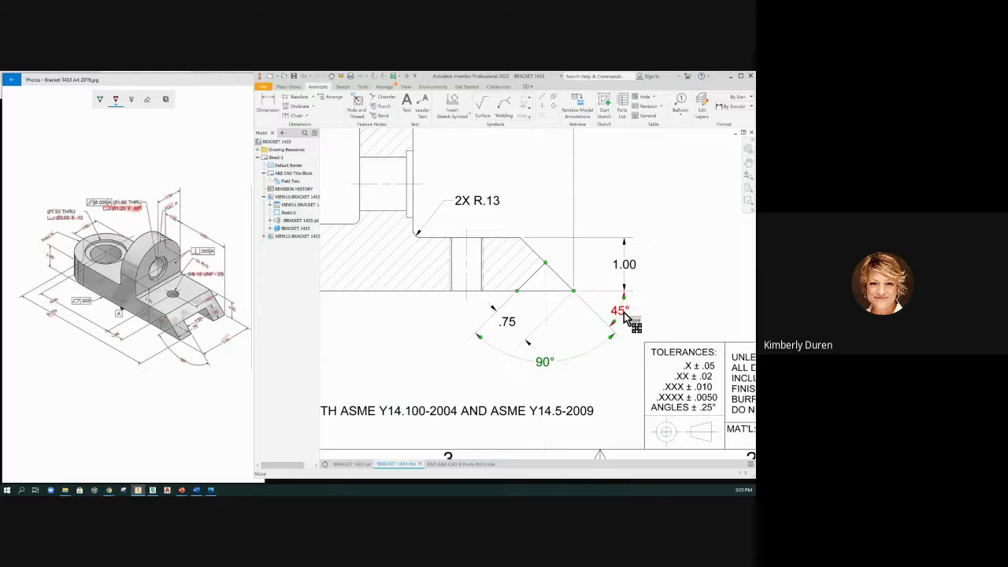
left_click_drag(620, 311, 652, 273)
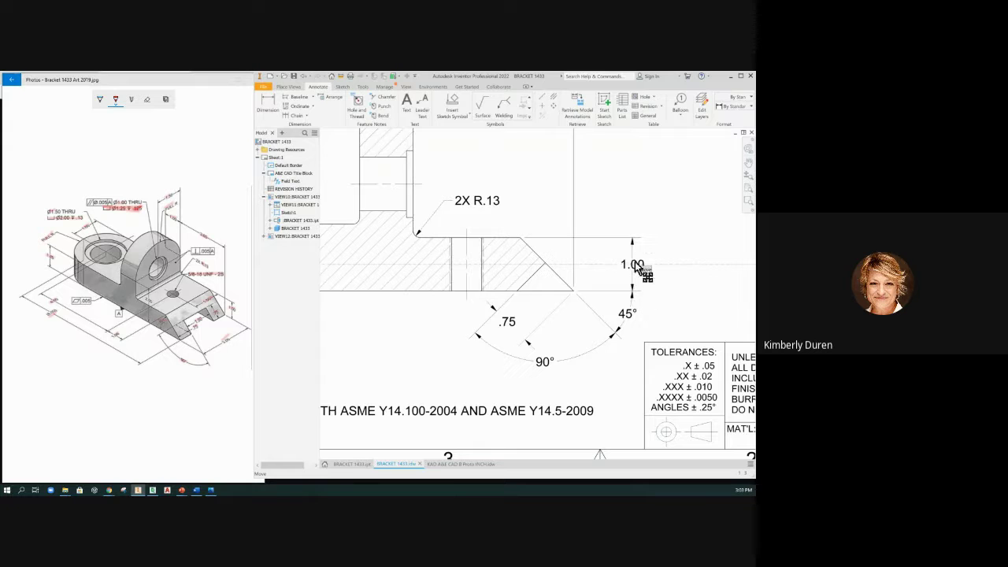
left_click(639, 189)
Step: Move the top view's 1.50 dimension beside the slot outward, clear of the section line arrow
scroll(639, 197, "up", 5)
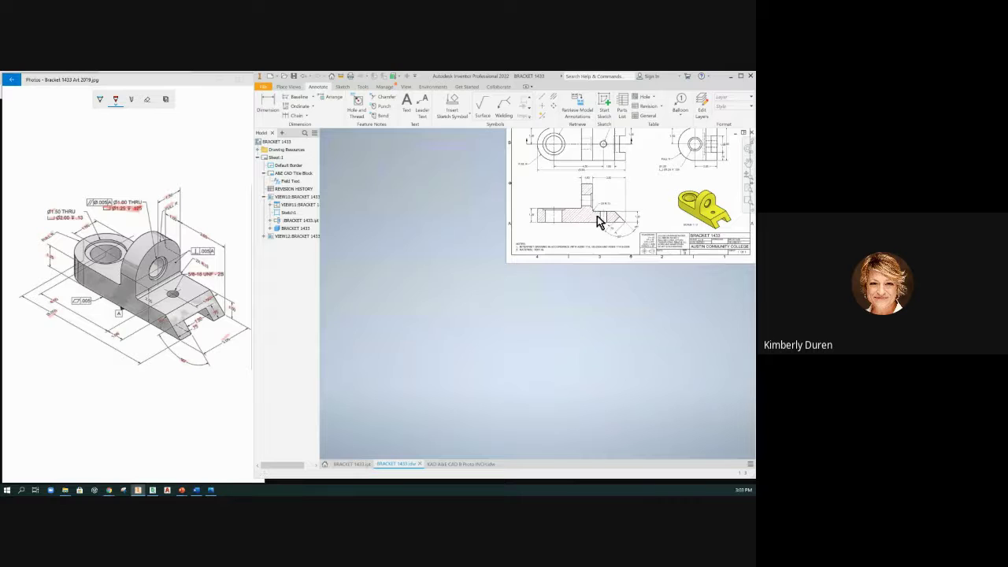
middle_click_drag(597, 232, 483, 326)
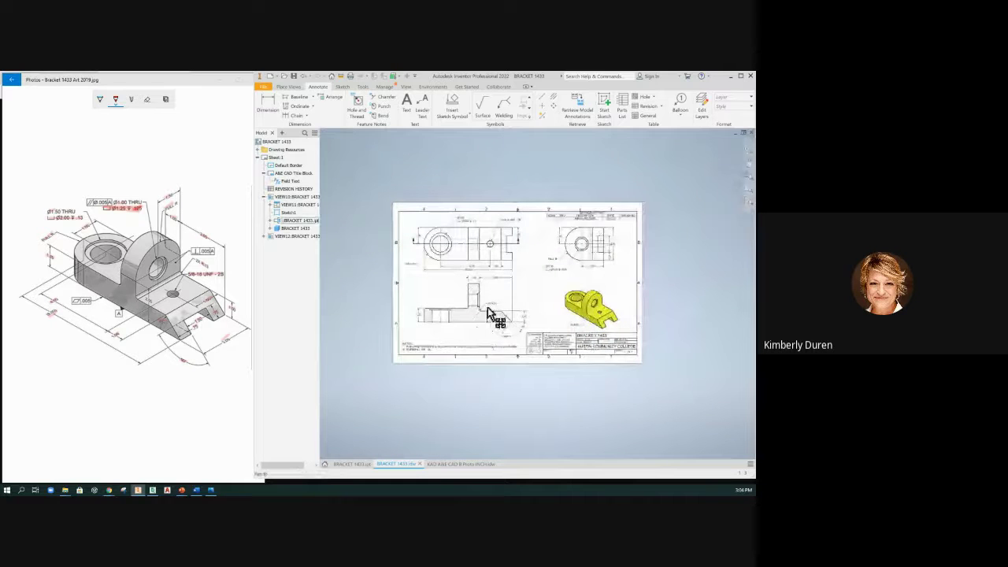
scroll(498, 293, "down", 3)
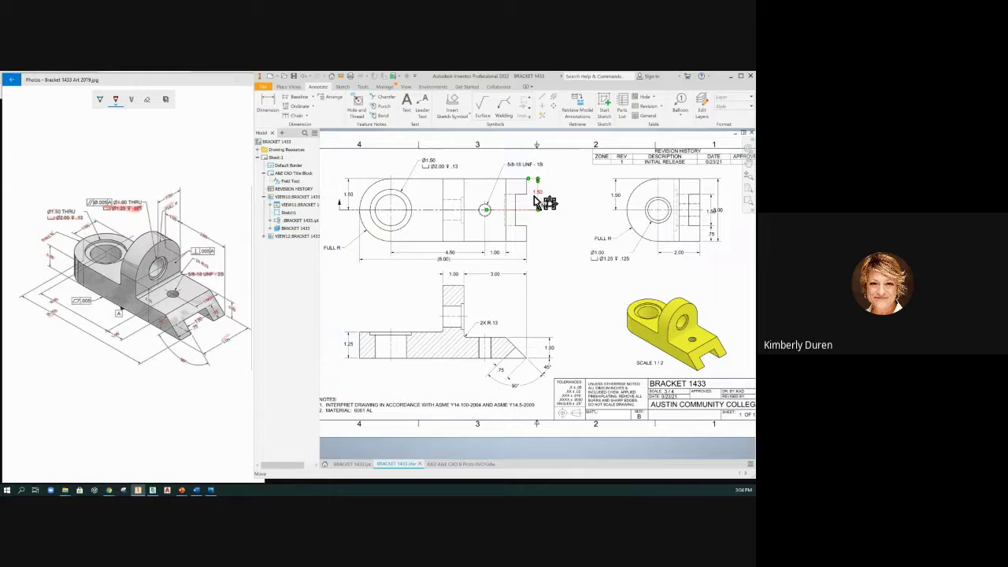
left_click_drag(539, 196, 548, 198)
left_click(558, 241)
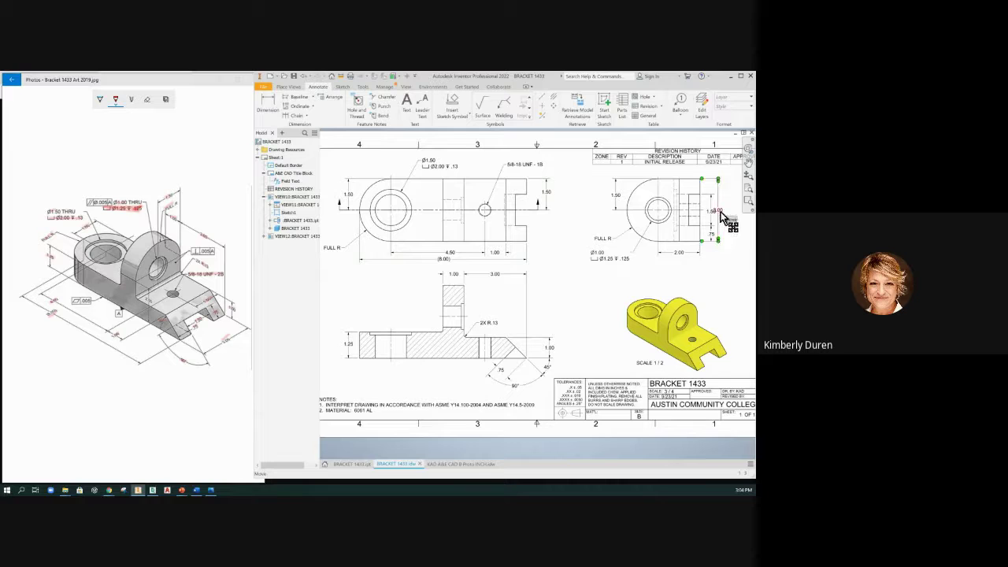
Step: Move the side view's 3.00 overall dimension outward, clear of the 1.50 slot dimension
left_click_drag(719, 211, 725, 218)
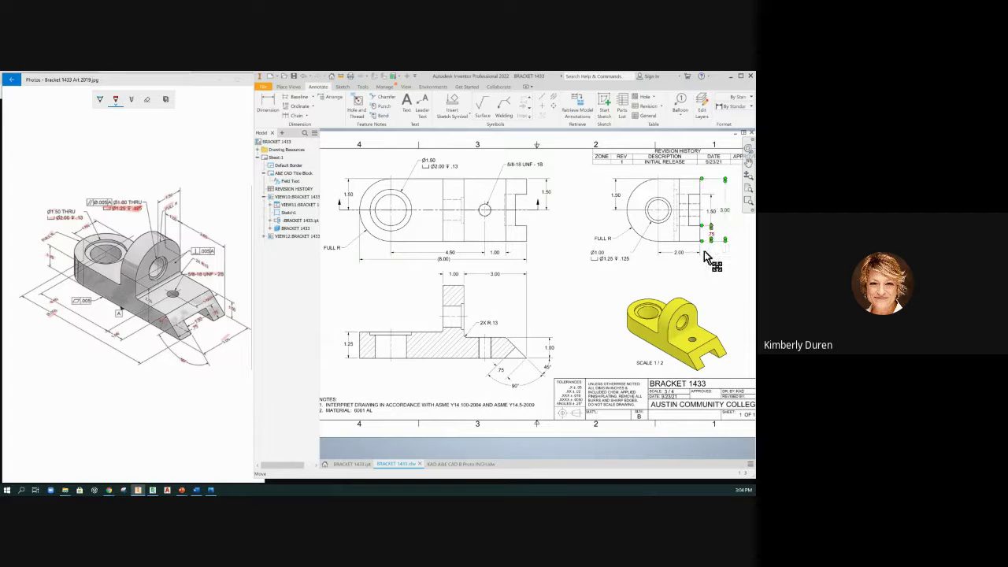
left_click(729, 283)
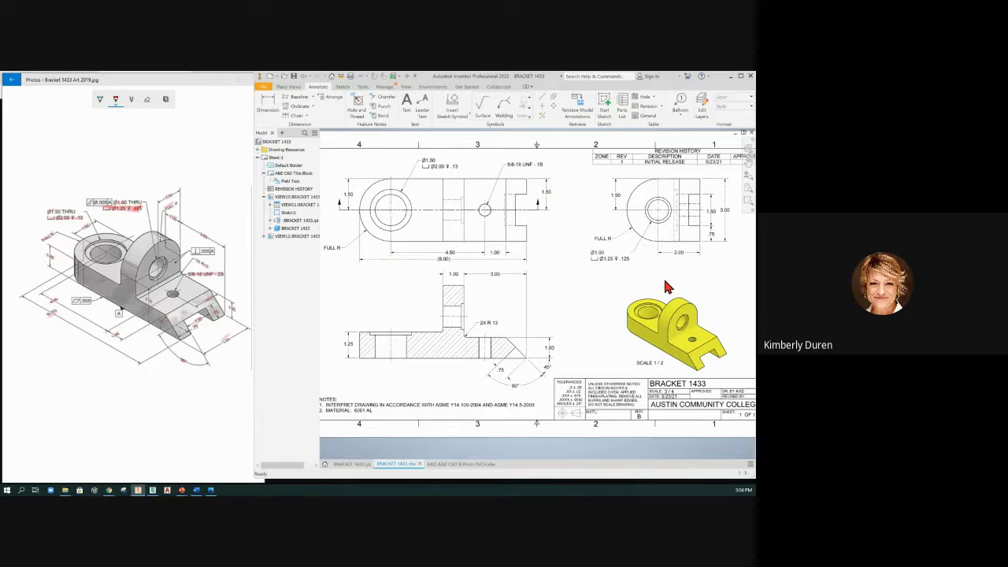
left_click(529, 309)
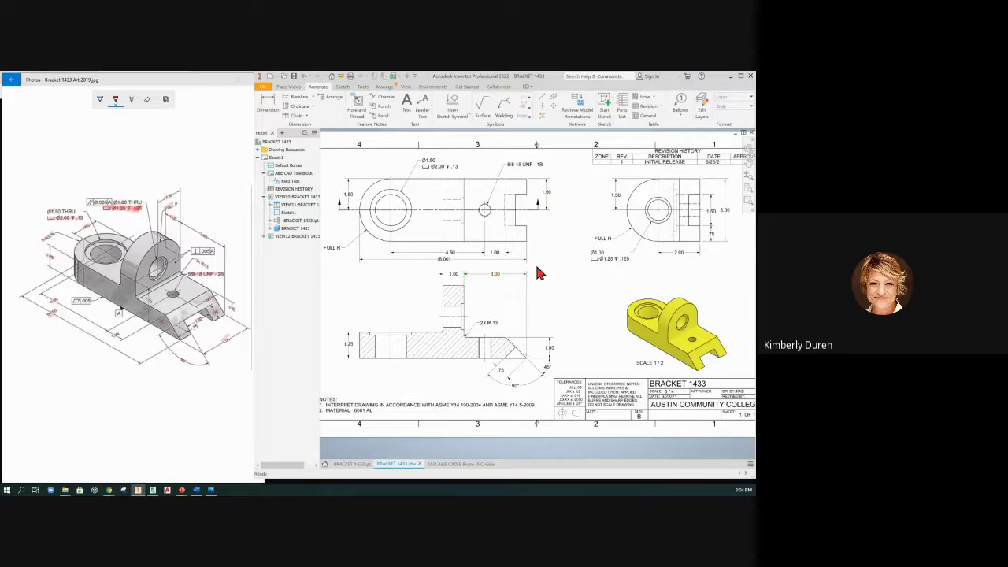